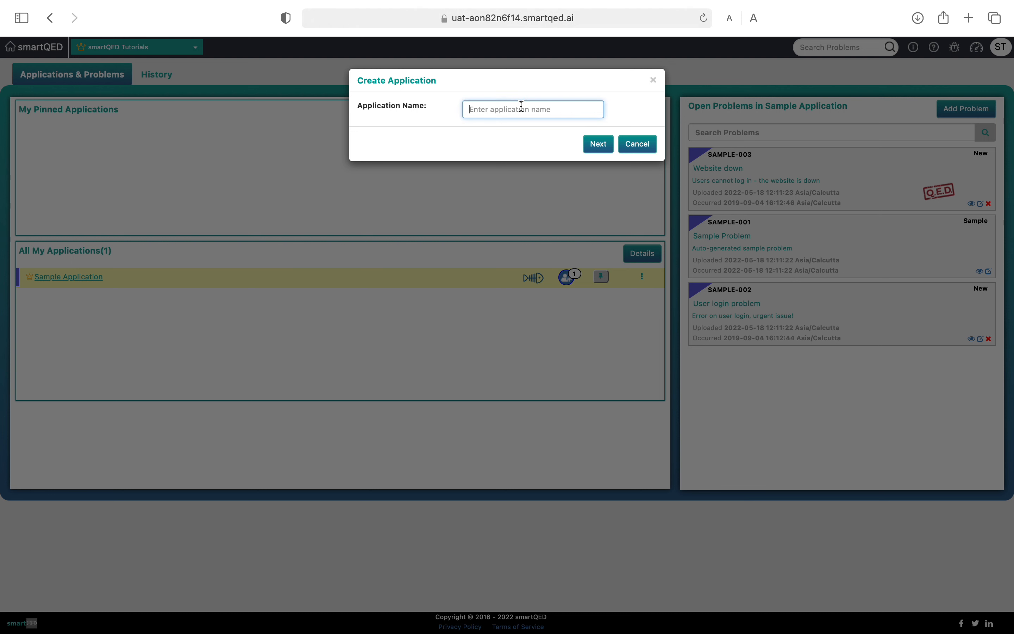
# Step: Create a new application named Training 1.0 and continue to its component setup
pyautogui.write('Training 1.0')
pyautogui.click(598, 146)
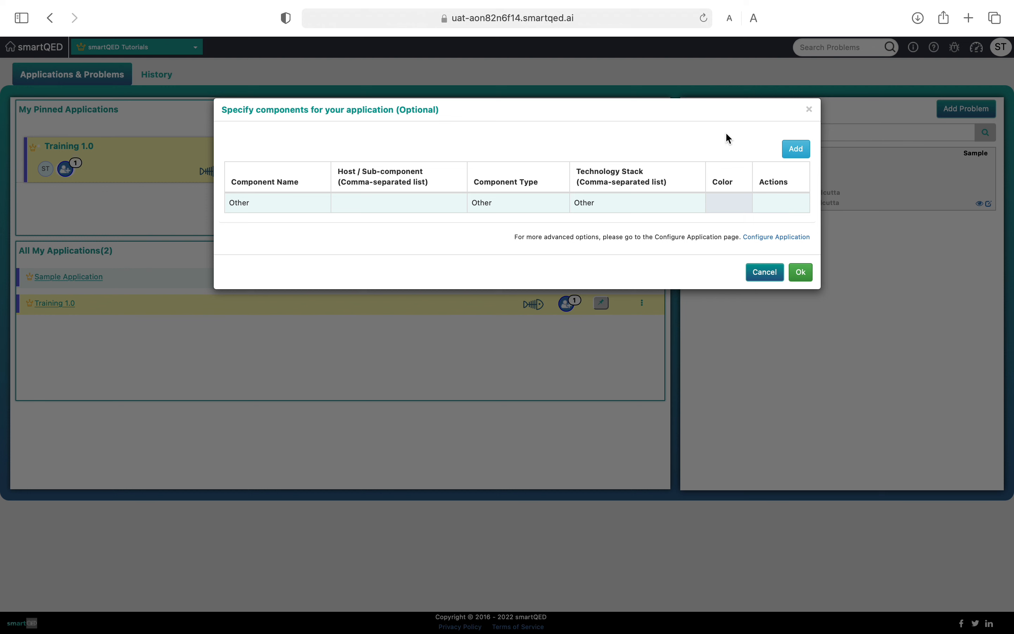
# Step: Add a component named MyApp of type Application with the technology stack Python 3.6.0
pyautogui.click(795, 149)
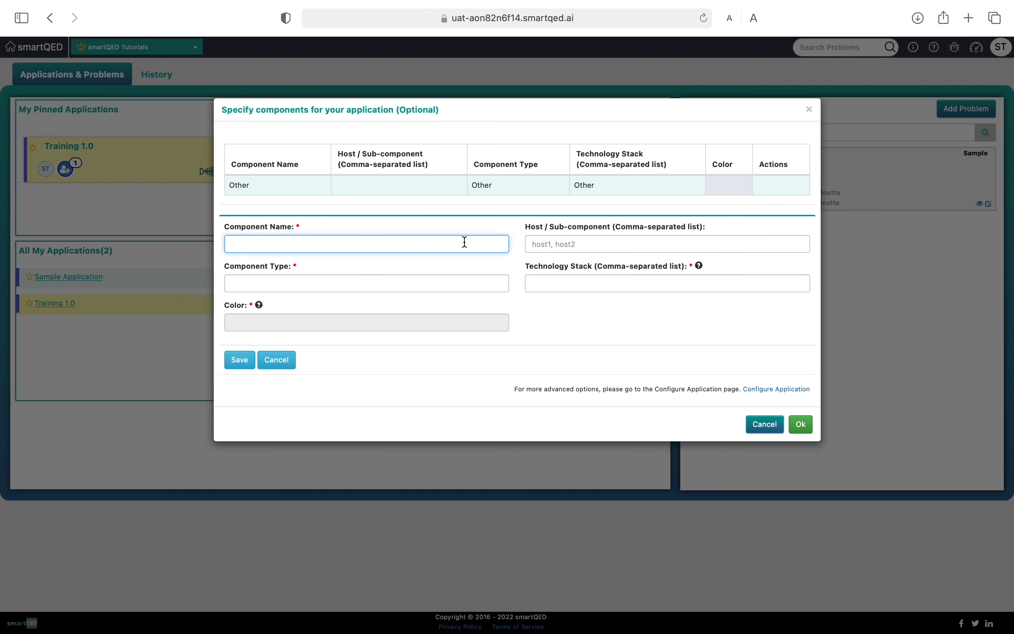
pyautogui.click(421, 286)
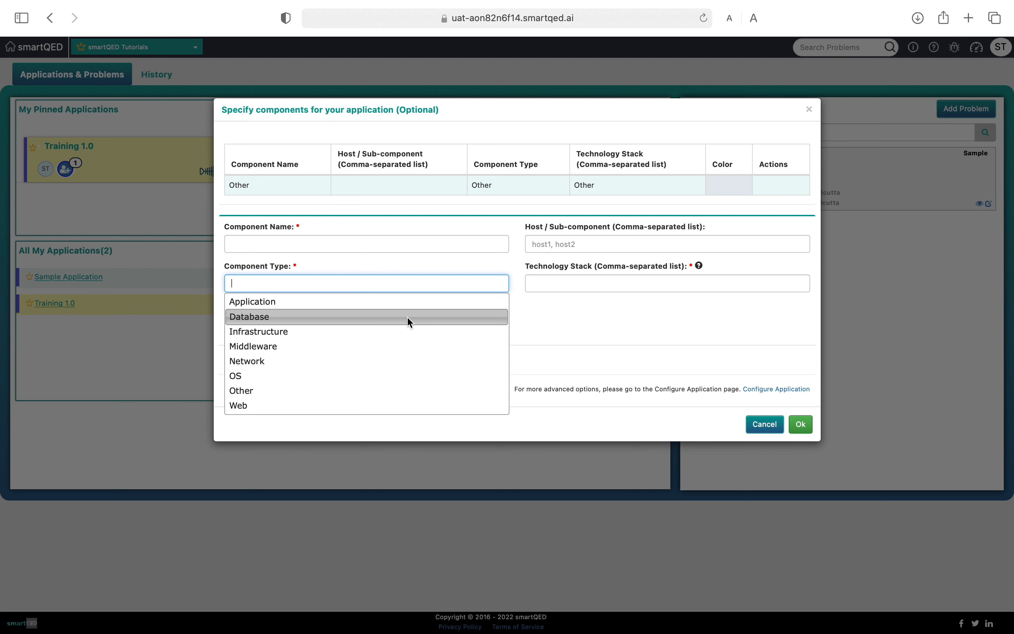
pyautogui.click(416, 303)
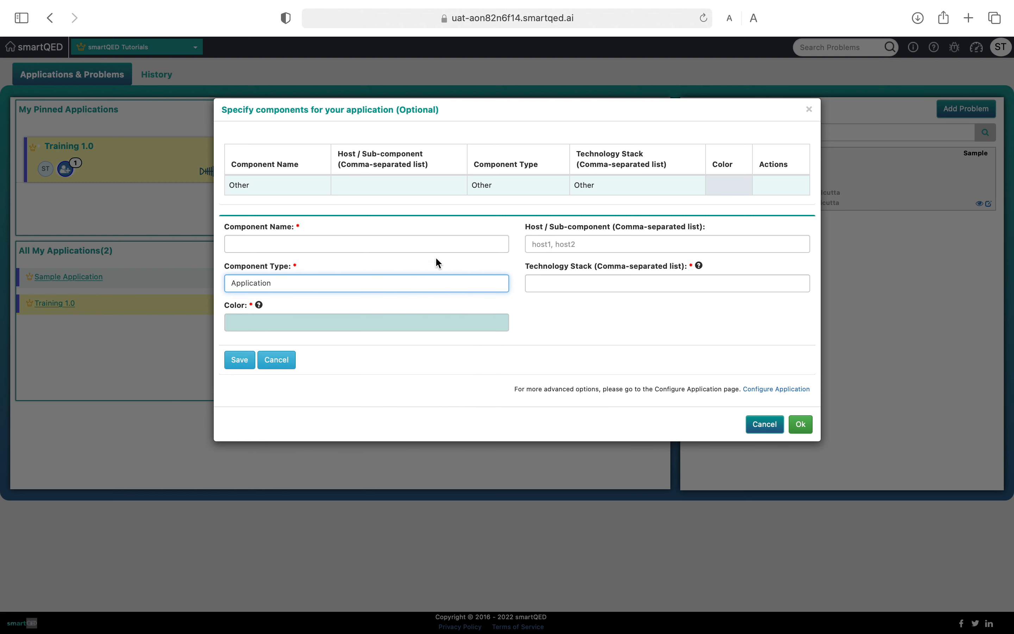
pyautogui.click(458, 243)
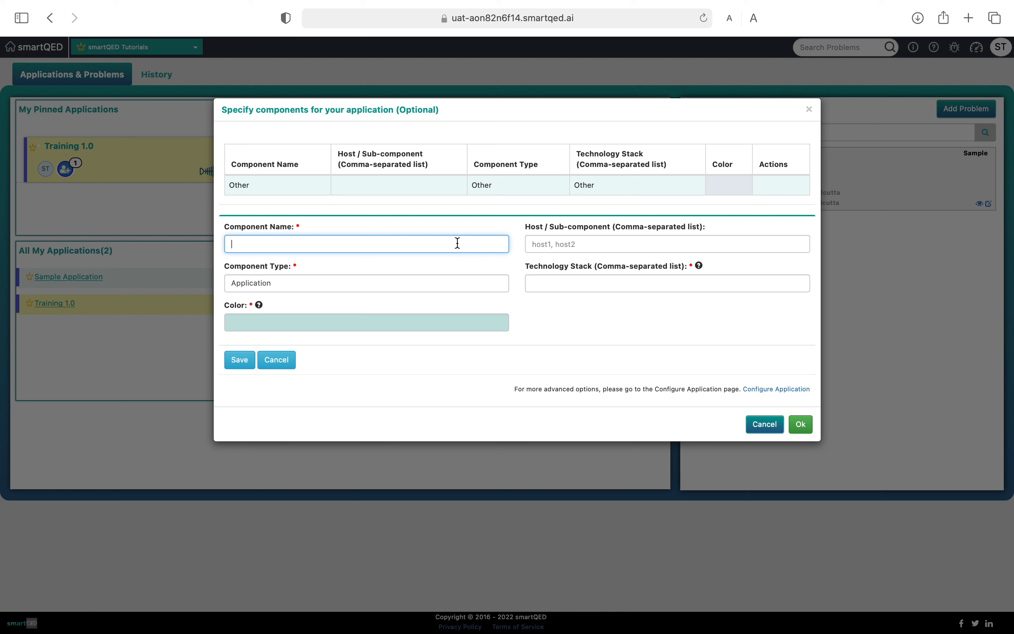
pyautogui.write('MyApp')
pyautogui.click(674, 284)
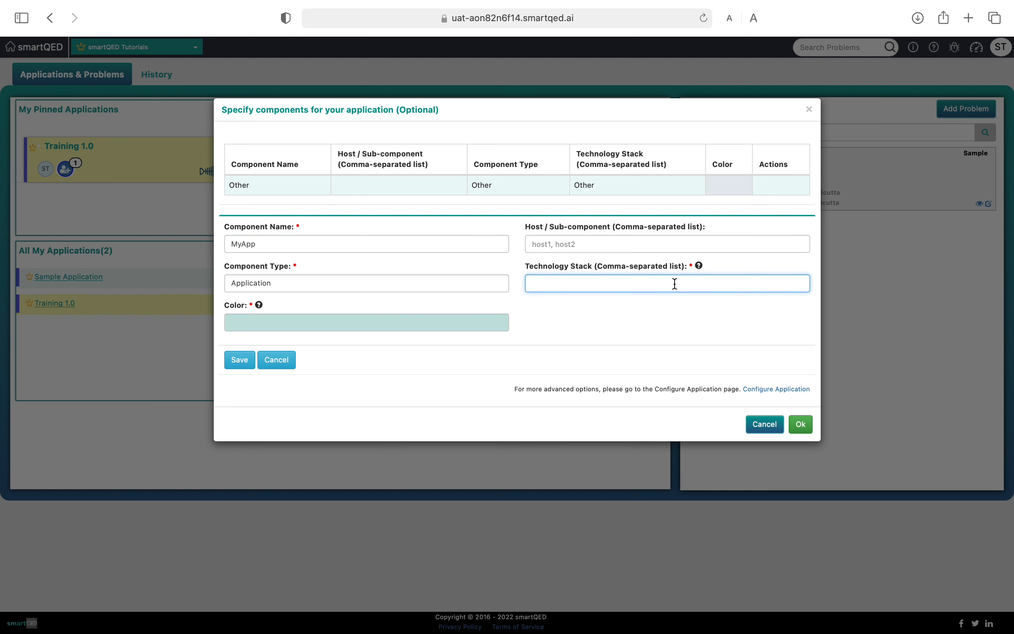
pyautogui.write('Python 3.6.0')
pyautogui.click(237, 361)
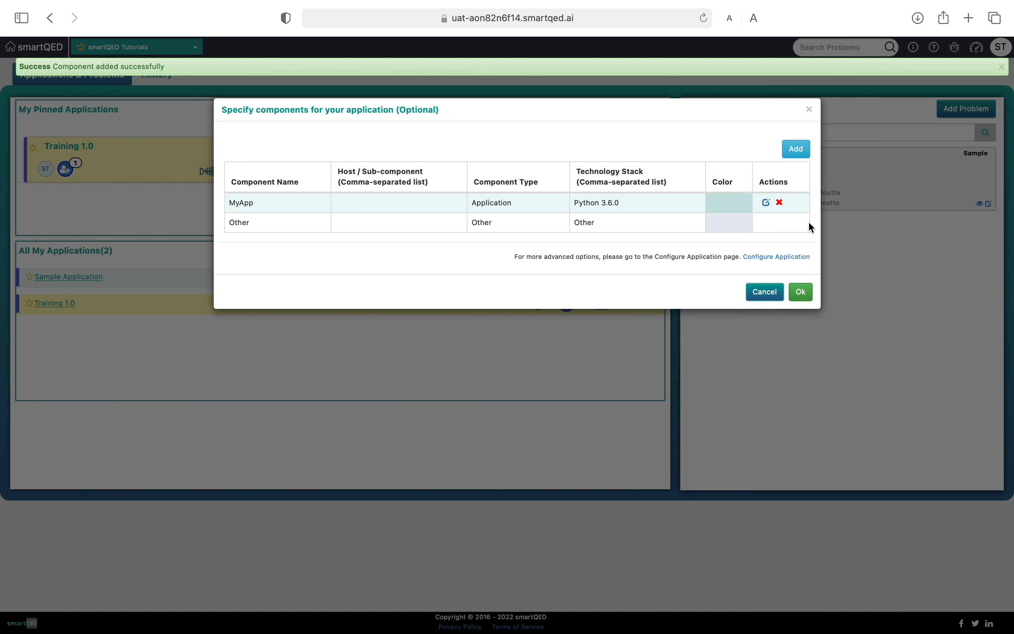
# Step: Add a component named MyDB of type Database with the technology stack Oracle 11.2.3
pyautogui.click(796, 149)
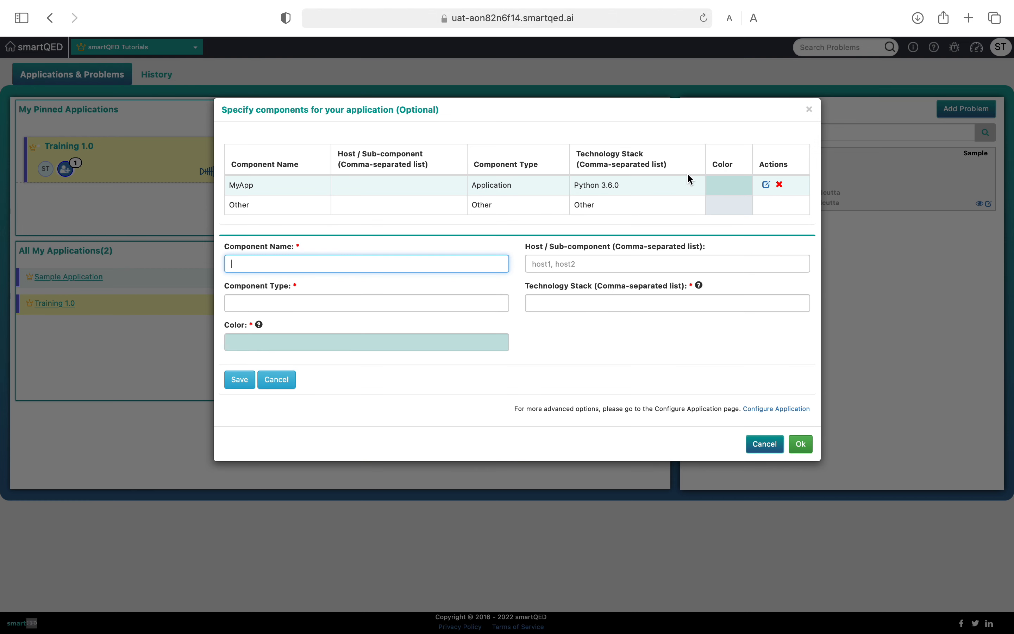
pyautogui.click(403, 299)
pyautogui.click(381, 336)
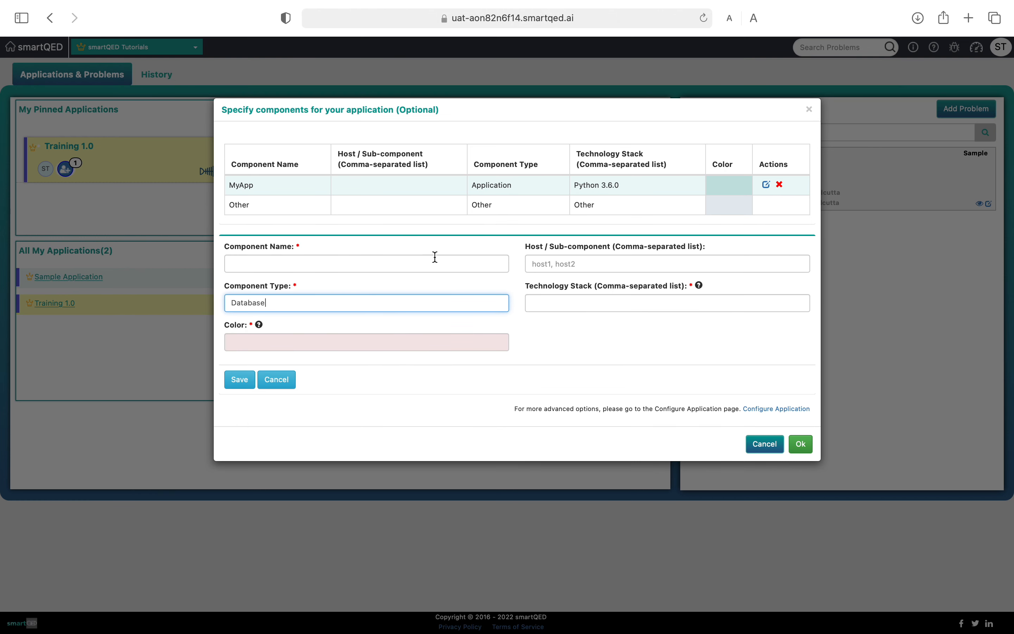
pyautogui.click(437, 269)
pyautogui.write('y')
pyautogui.press('BackSpace')
pyautogui.write('MyDB')
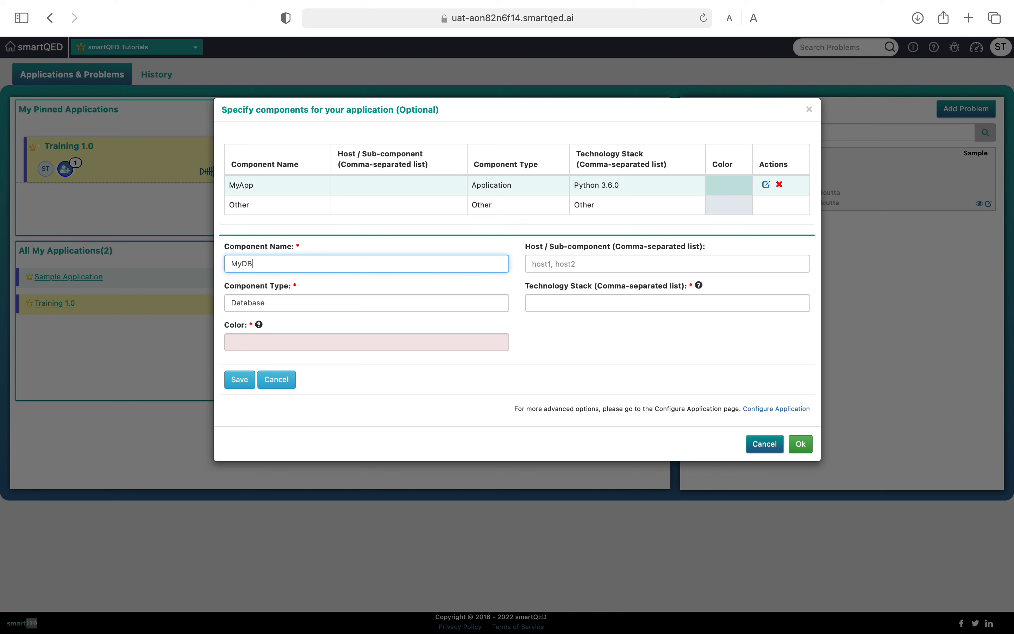
pyautogui.click(571, 304)
pyautogui.write('Oracle ')
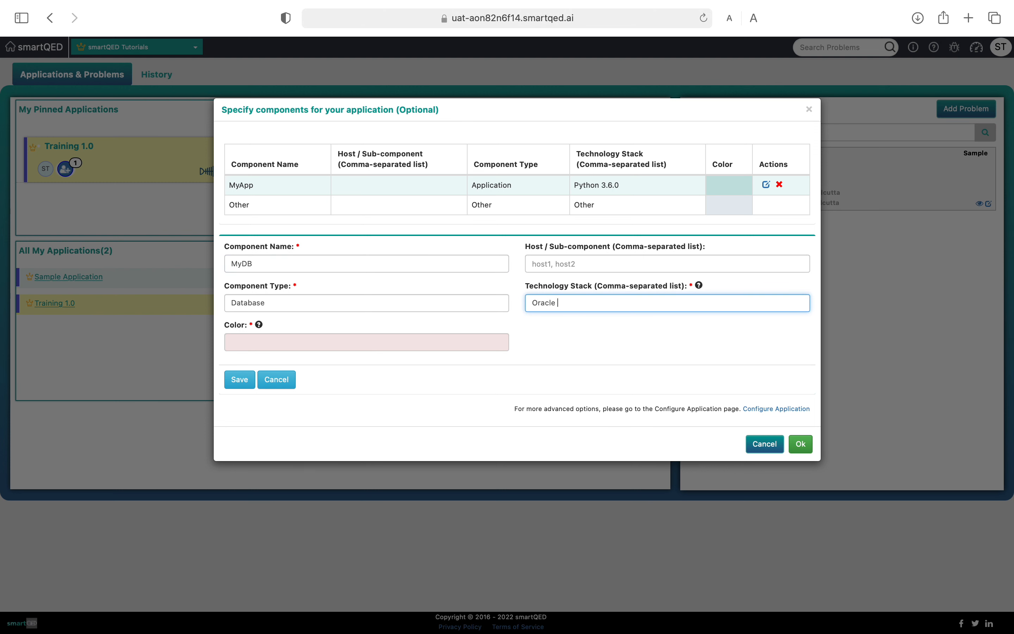
pyautogui.write('11.2.3')
pyautogui.click(240, 380)
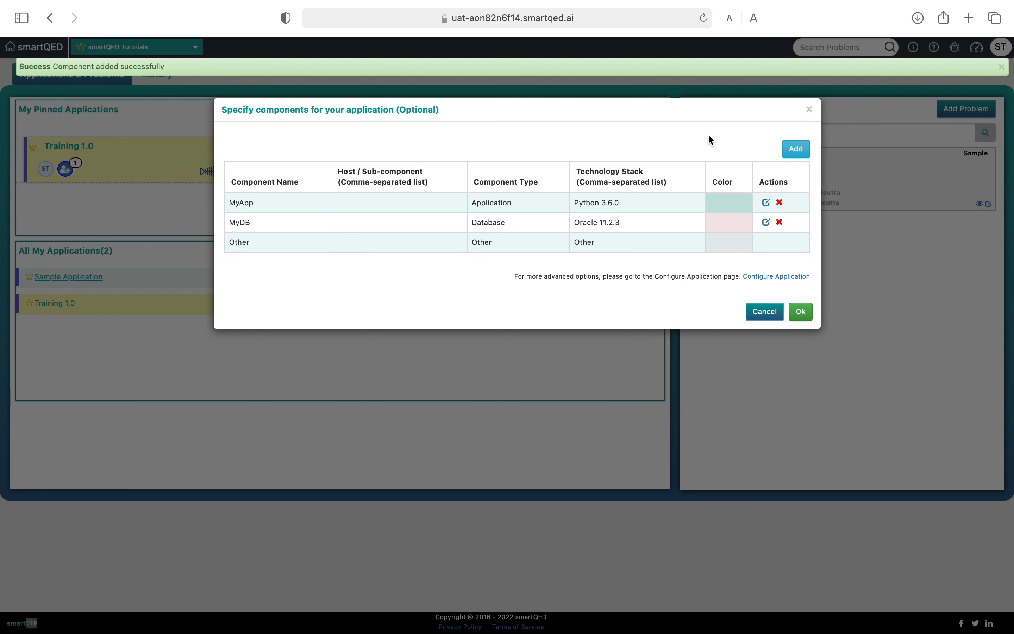
# Step: Add a component named MyWeb of type Web with the technology stack Apache 8.9.6
pyautogui.click(798, 149)
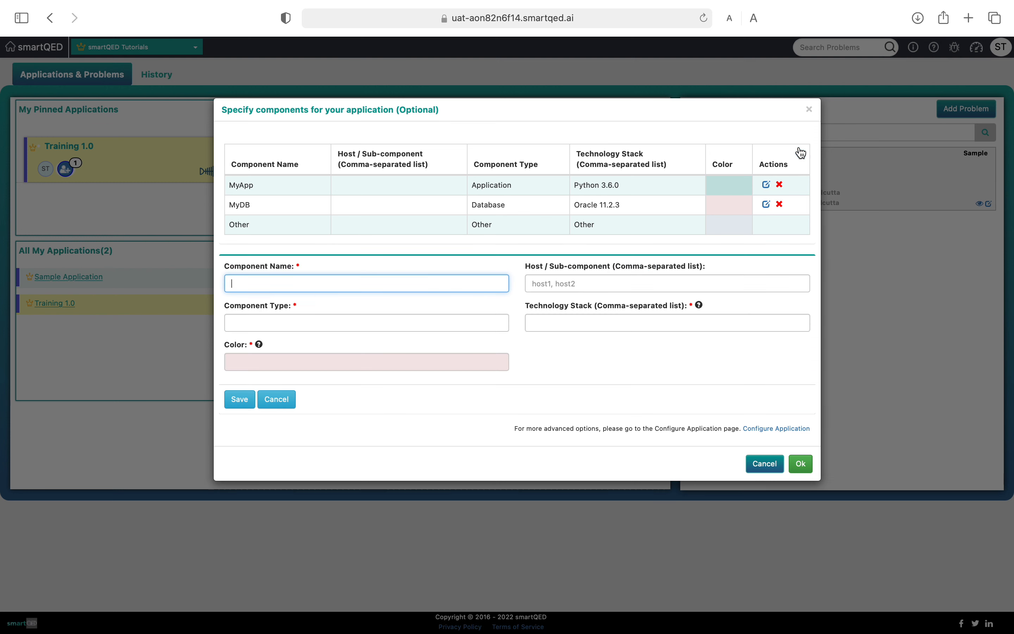
pyautogui.click(417, 323)
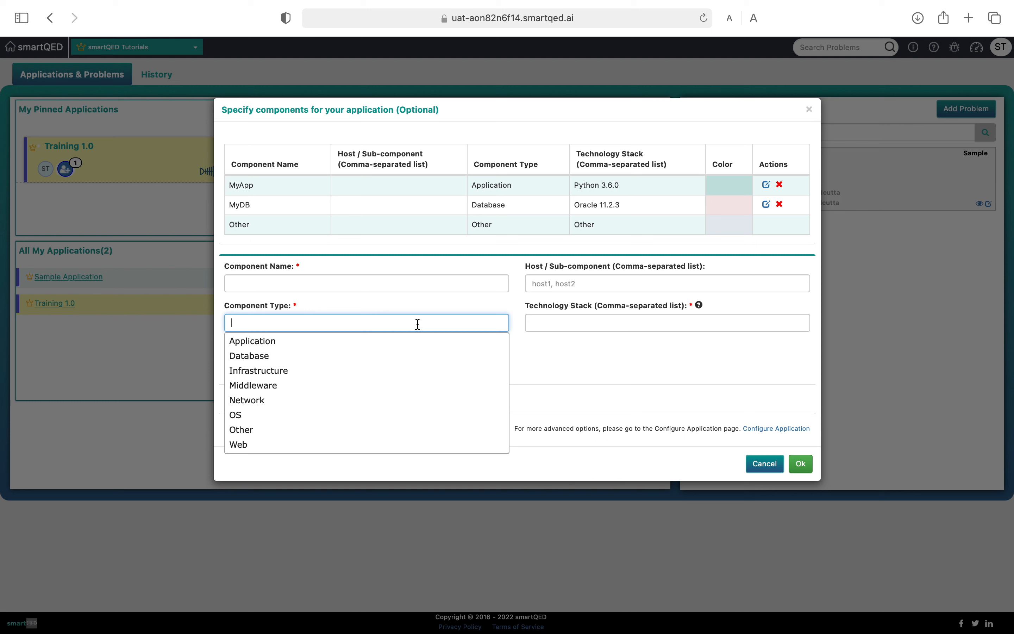
pyautogui.click(349, 444)
pyautogui.click(415, 283)
pyautogui.write('MyWeb')
pyautogui.click(667, 323)
pyautogui.write('Apache 8.9.6')
pyautogui.click(239, 399)
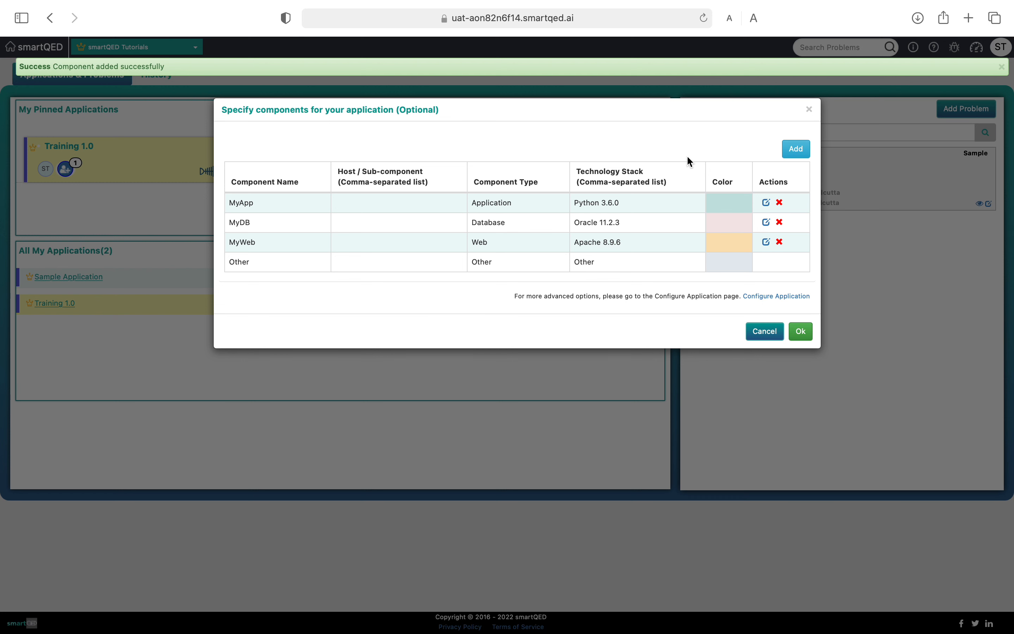
# Step: Add a component named MyNetwork of type Network with the technology stack Cisco, and finish the application's component setup
pyautogui.click(796, 149)
pyautogui.click(439, 342)
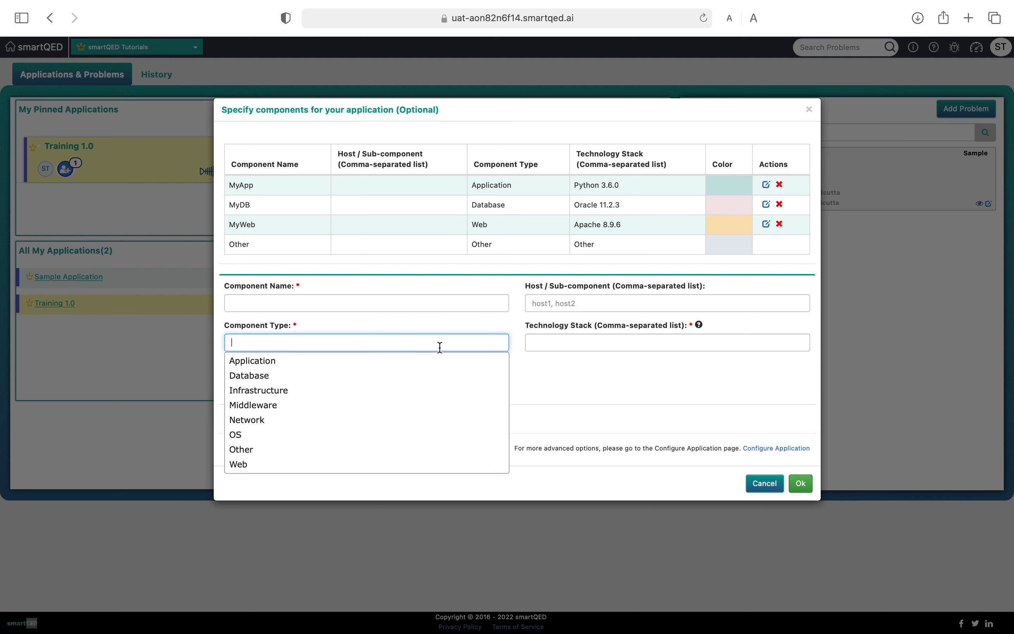
pyautogui.click(391, 420)
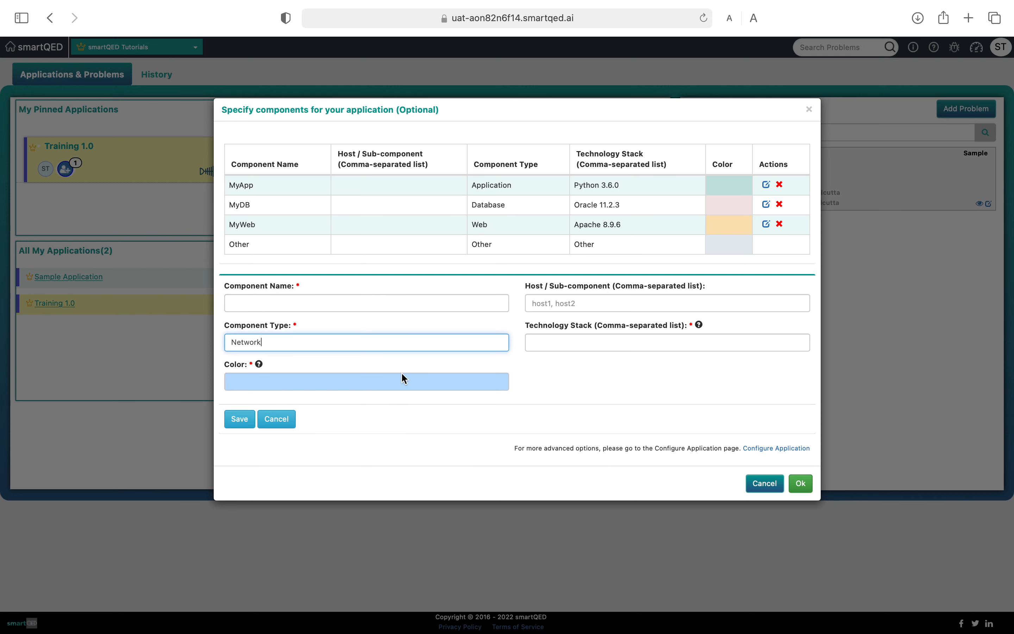
pyautogui.click(450, 305)
pyautogui.write('My')
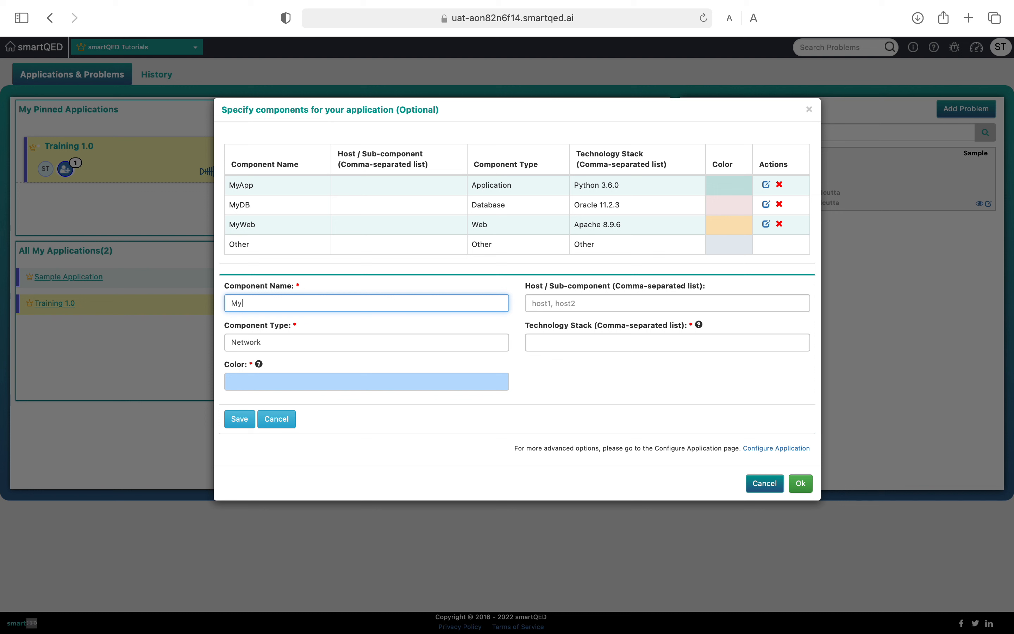
pyautogui.write('Network')
pyautogui.click(586, 340)
pyautogui.write('C')
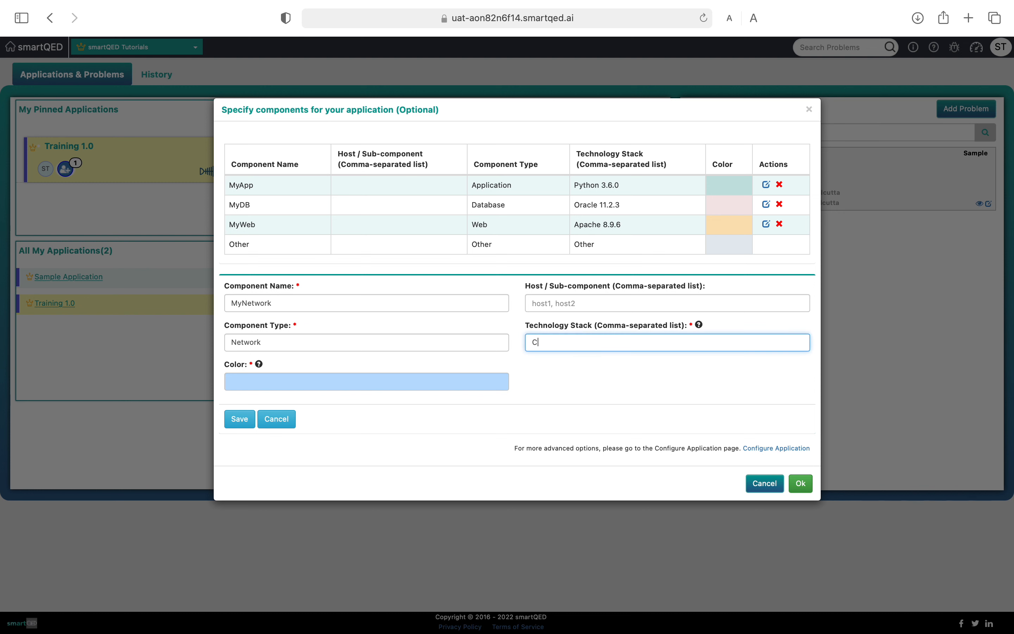
pyautogui.write('isco')
pyautogui.click(237, 423)
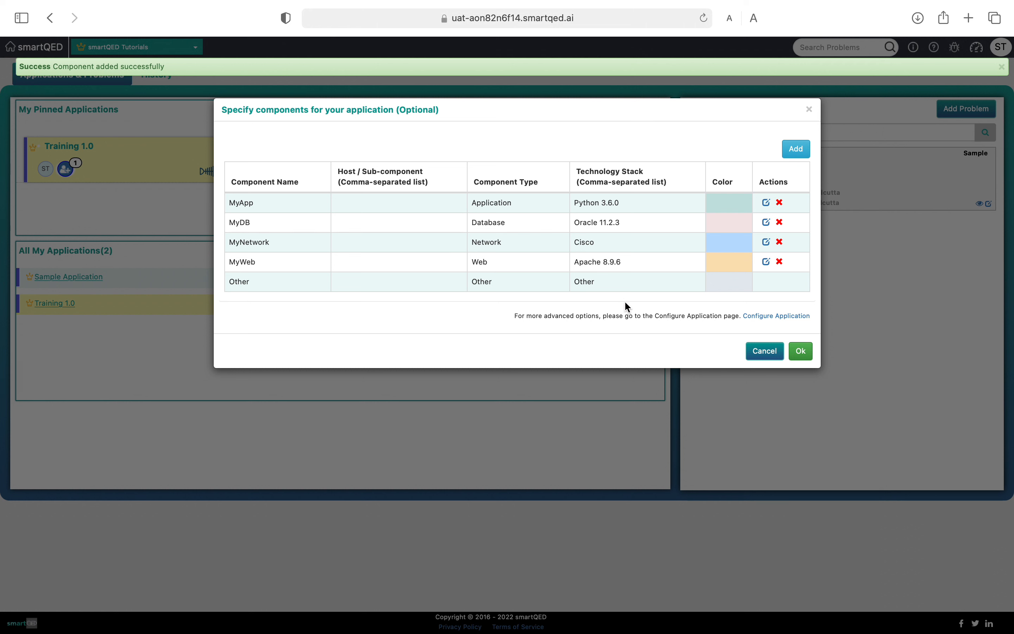
pyautogui.click(802, 352)
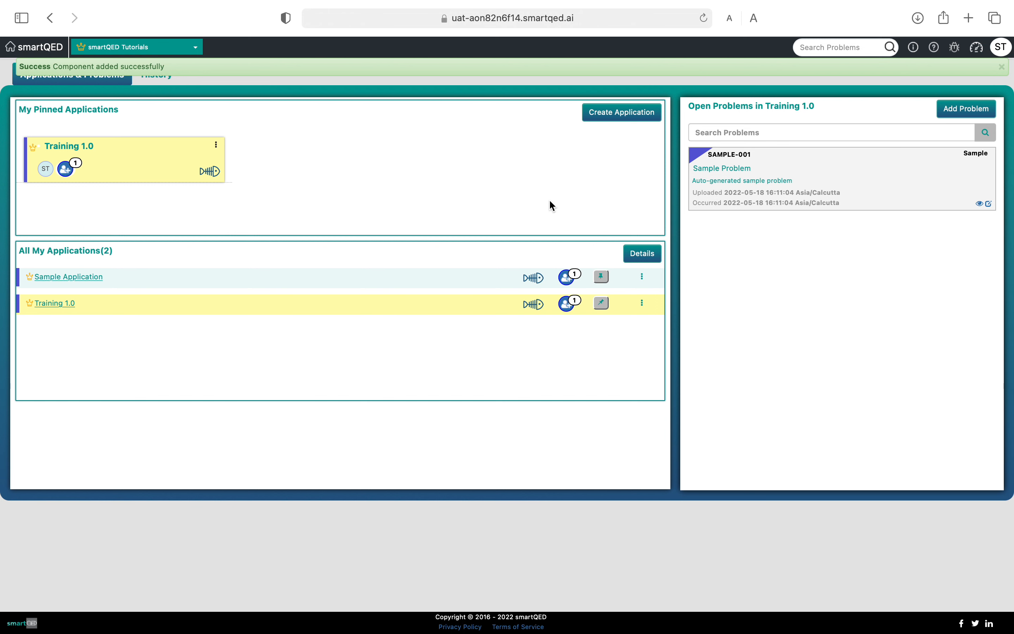
pyautogui.click(1003, 66)
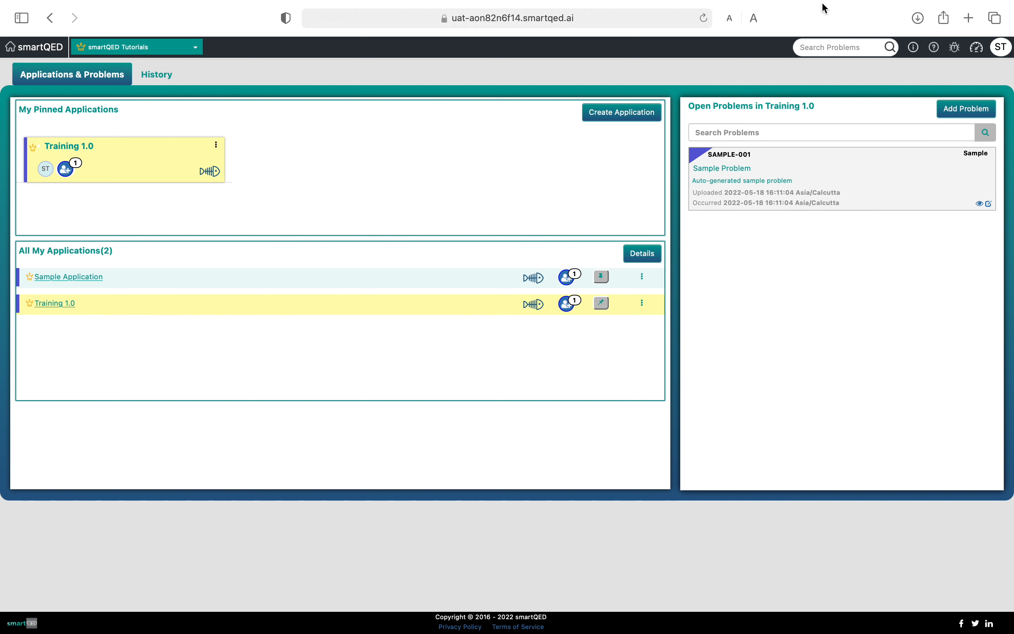
# Step: Open the fishbone diagram of Training 1.0's Sample Problem and leave full-screen mode
pyautogui.click(879, 184)
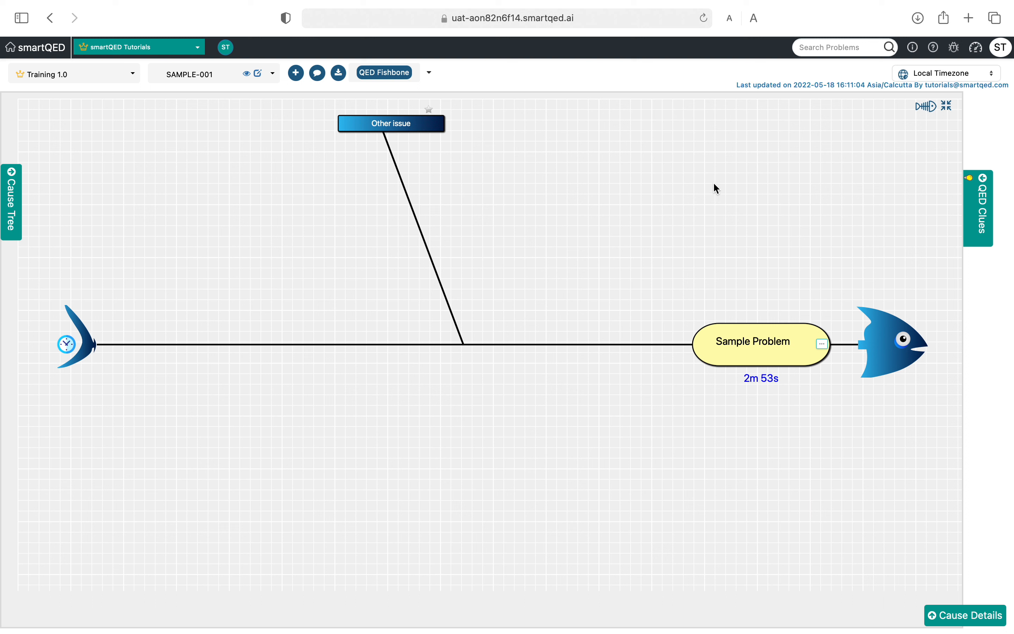
pyautogui.press('Escape')
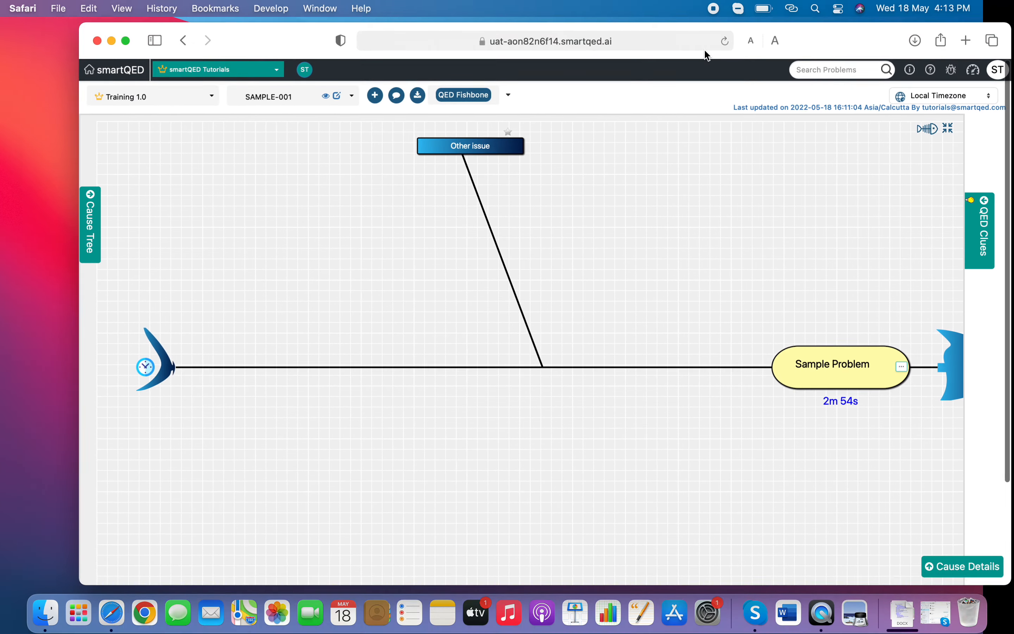